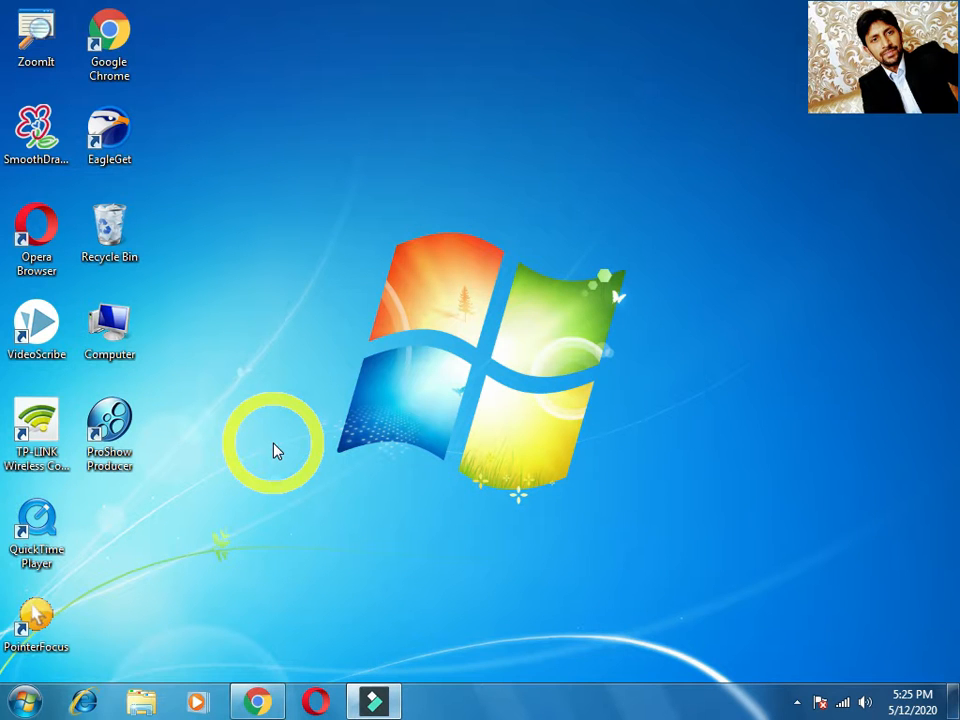
Switch to Chrome and open facebook.com in a new tab
{"action": "left_click", "coordinate": [257, 702]}
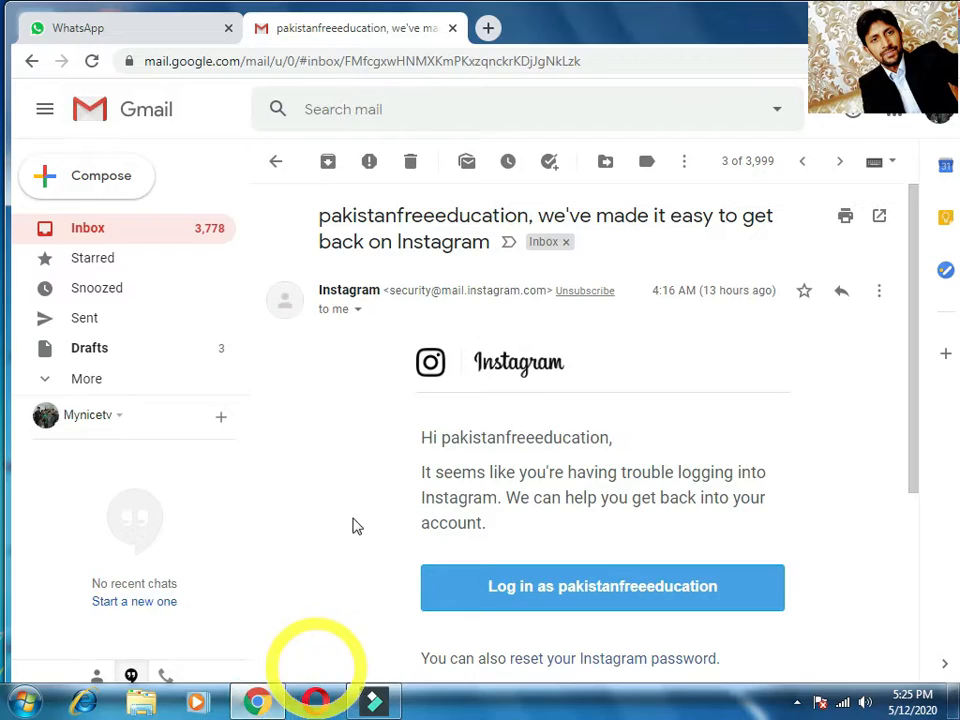
{"action": "left_click", "coordinate": [488, 28]}
{"action": "left_click", "coordinate": [343, 60]}
{"action": "type", "text": "facebook.com"}
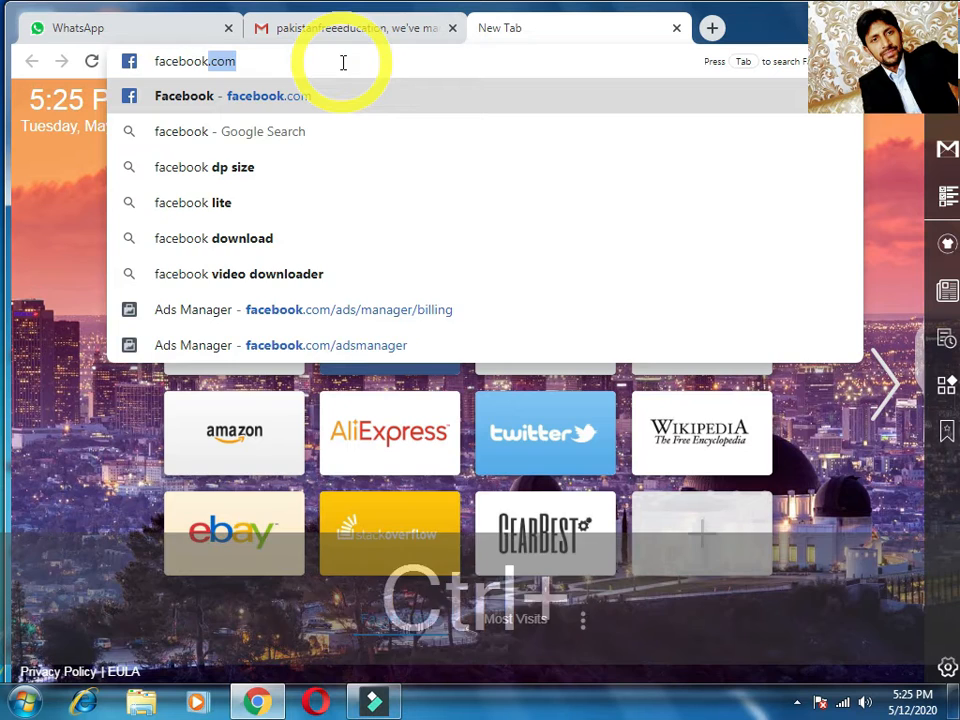
{"action": "key", "text": "ctrl+Return"}
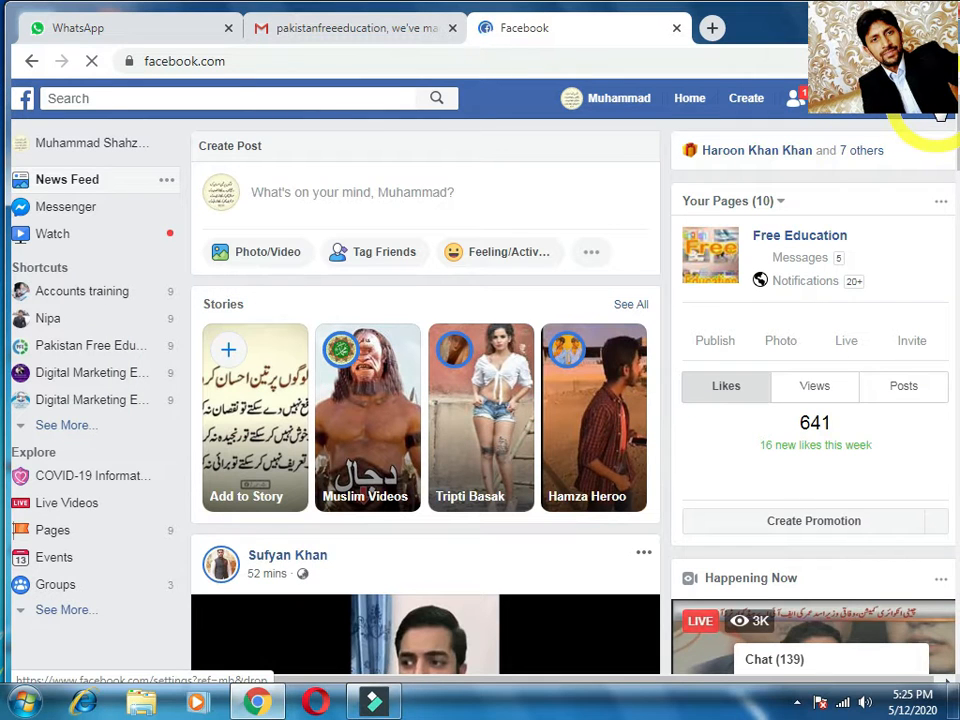
Open the list of managed Facebook Pages and start creating a new Page
{"action": "key", "text": "ctrl+F1"}
{"action": "key", "text": "ctrl+F1"}
{"action": "left_click", "coordinate": [938, 116]}
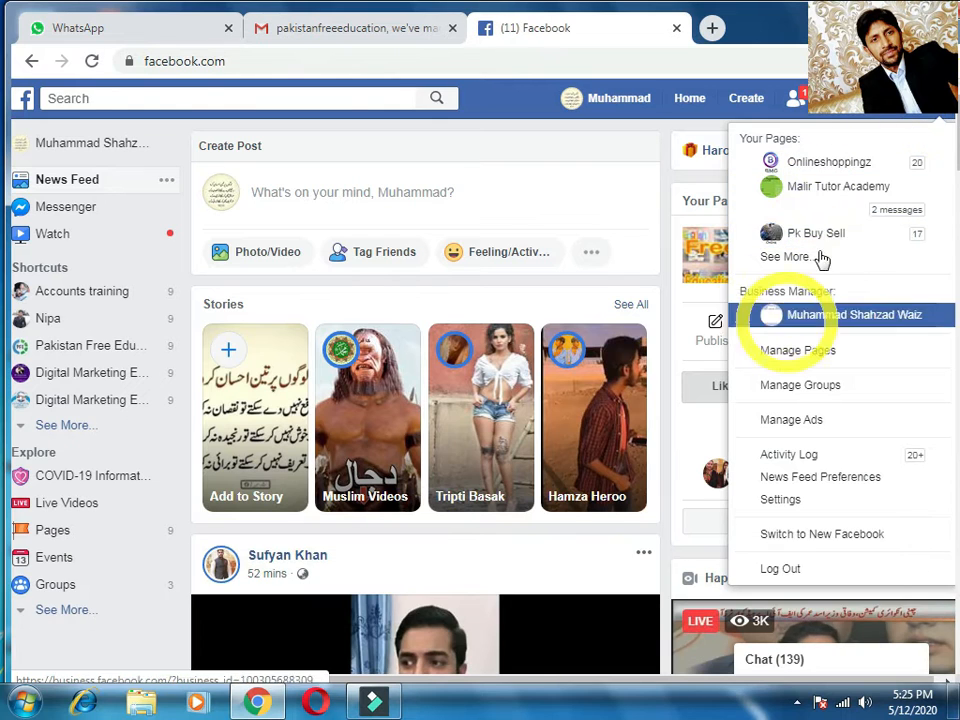
{"action": "left_click", "coordinate": [808, 352]}
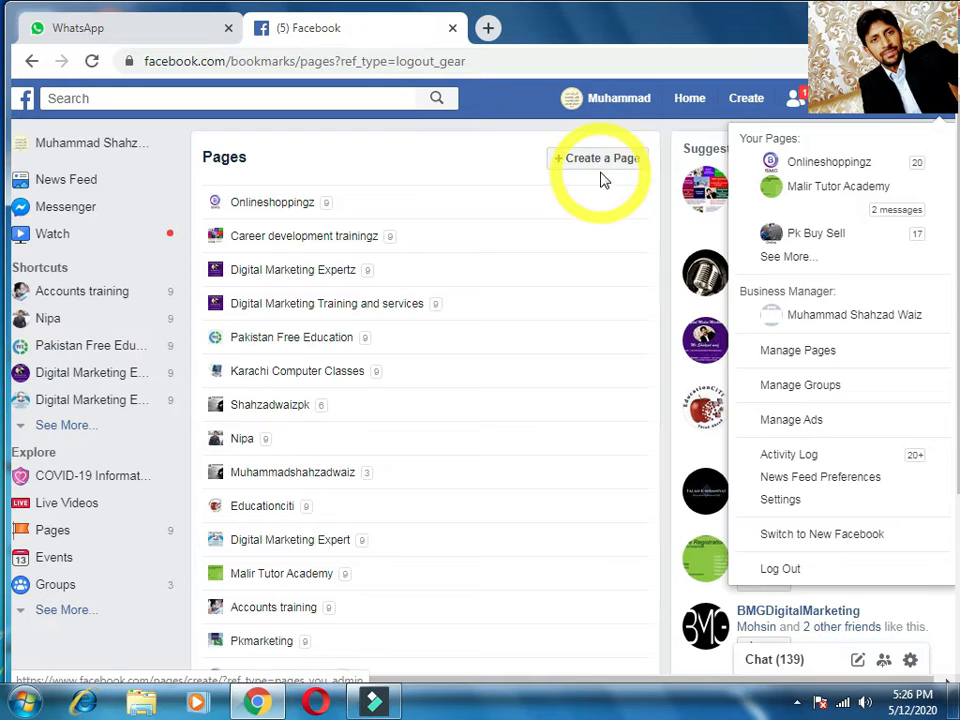
{"action": "left_click", "coordinate": [596, 162]}
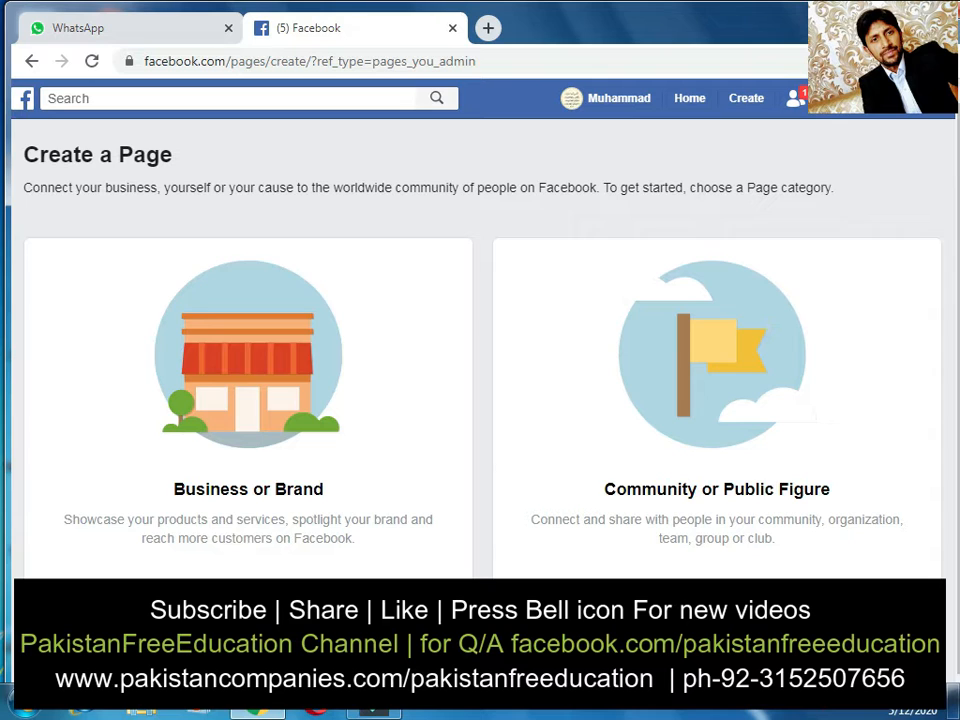
Choose a Business or Brand page, name it Shop, and set its category to Shopping & Retail
{"action": "left_click", "coordinate": [240, 610]}
{"action": "left_click", "coordinate": [85, 363]}
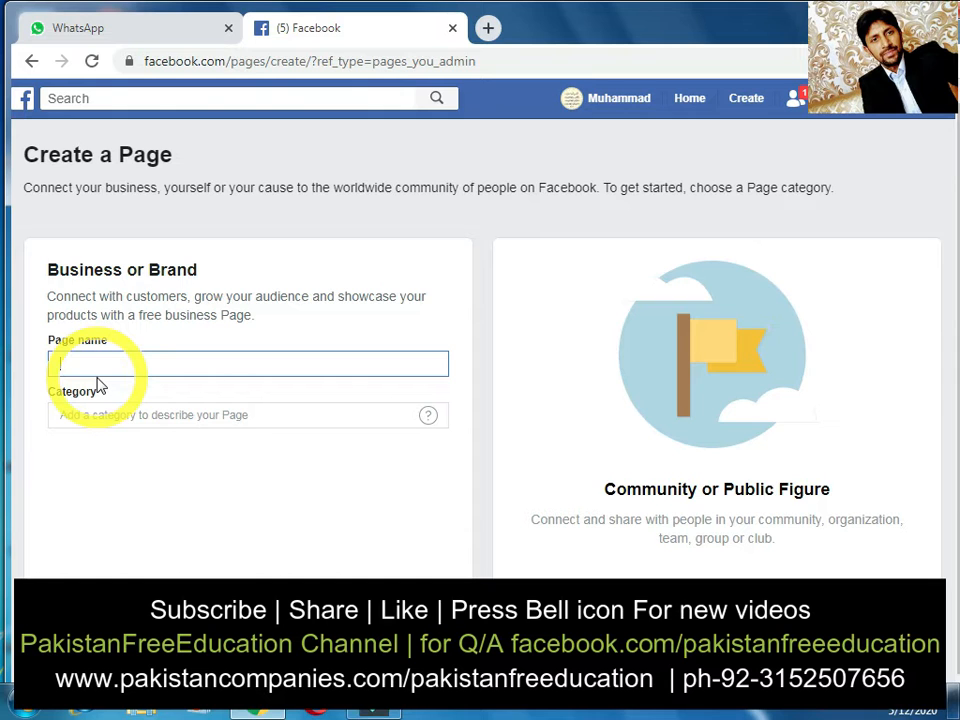
{"action": "type", "text": "Shop"}
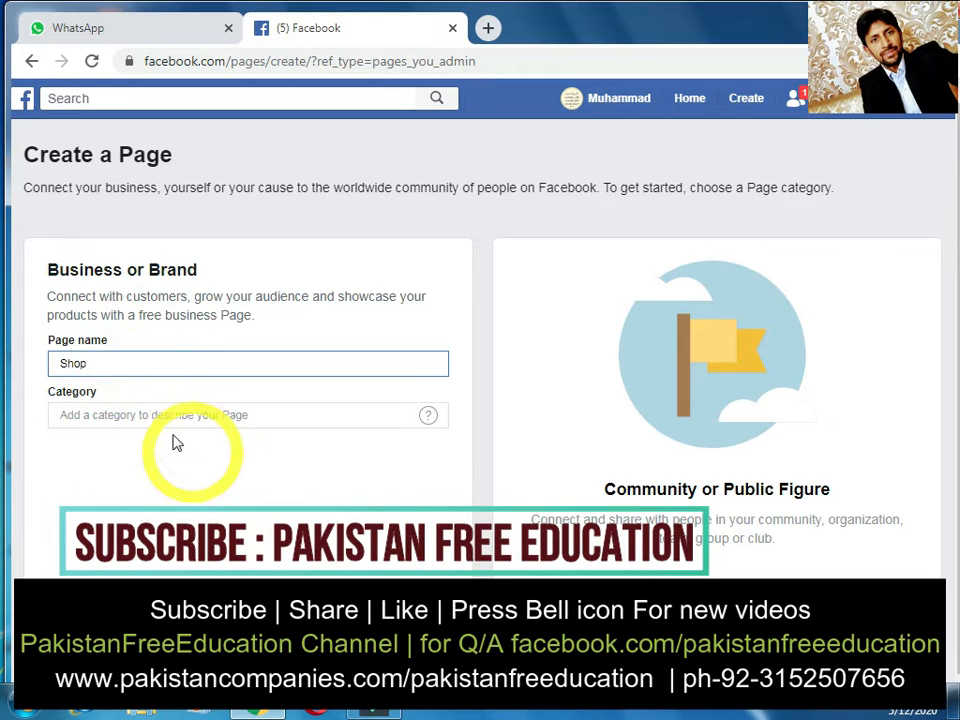
{"action": "left_click", "coordinate": [153, 413]}
{"action": "type", "text": "sh"}
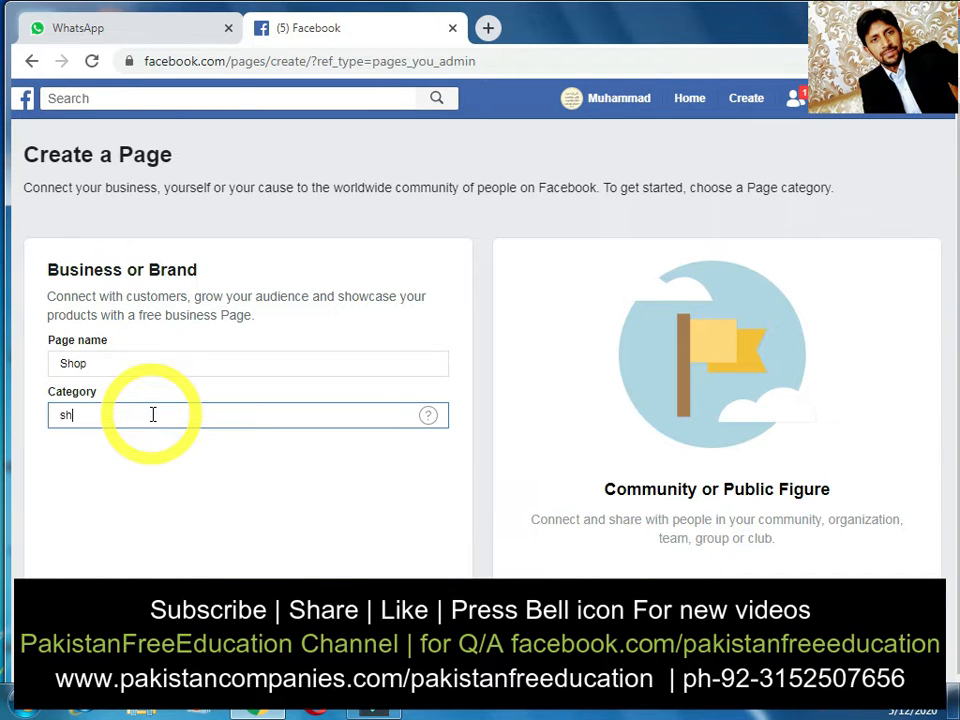
{"action": "type", "text": "opping"}
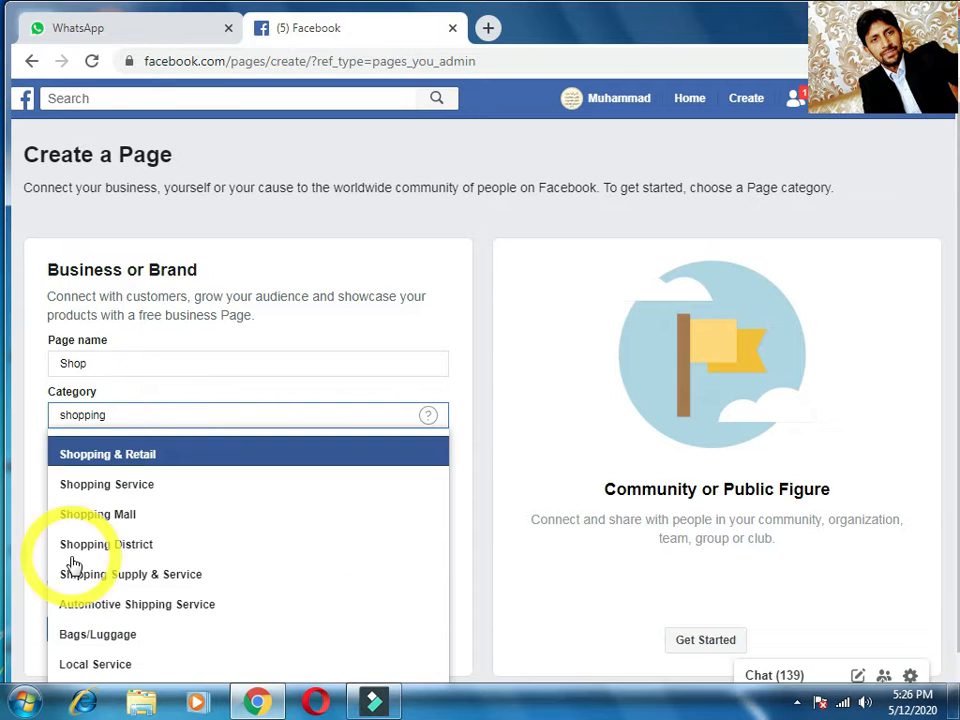
{"action": "left_click", "coordinate": [105, 455]}
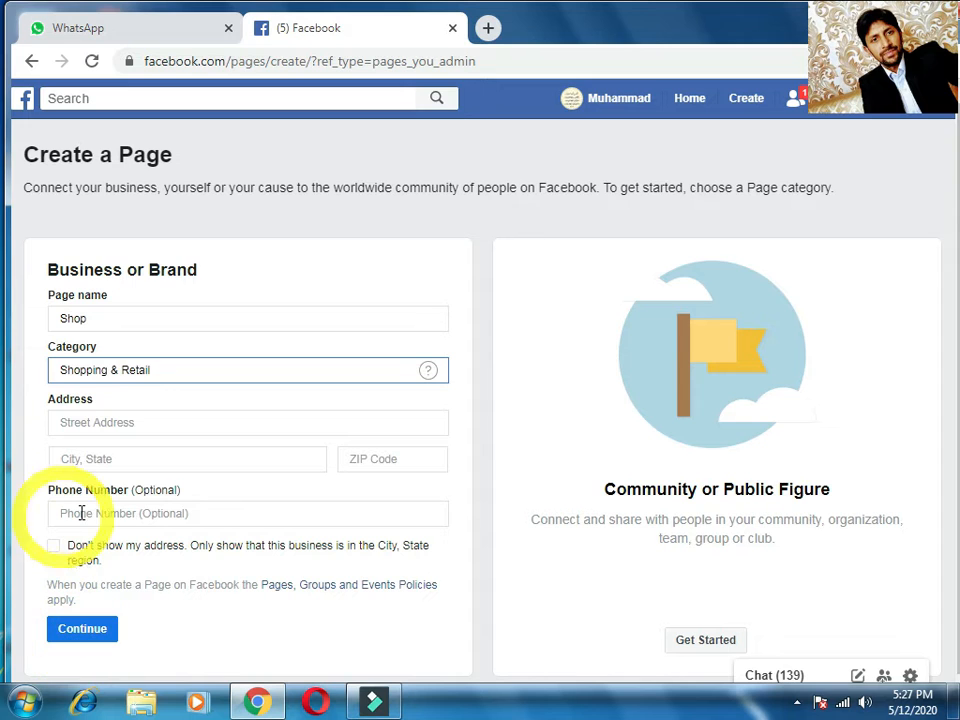
Fill in the business's street address and city, leave the phone number empty, and submit the Page details
{"action": "left_click", "coordinate": [75, 424]}
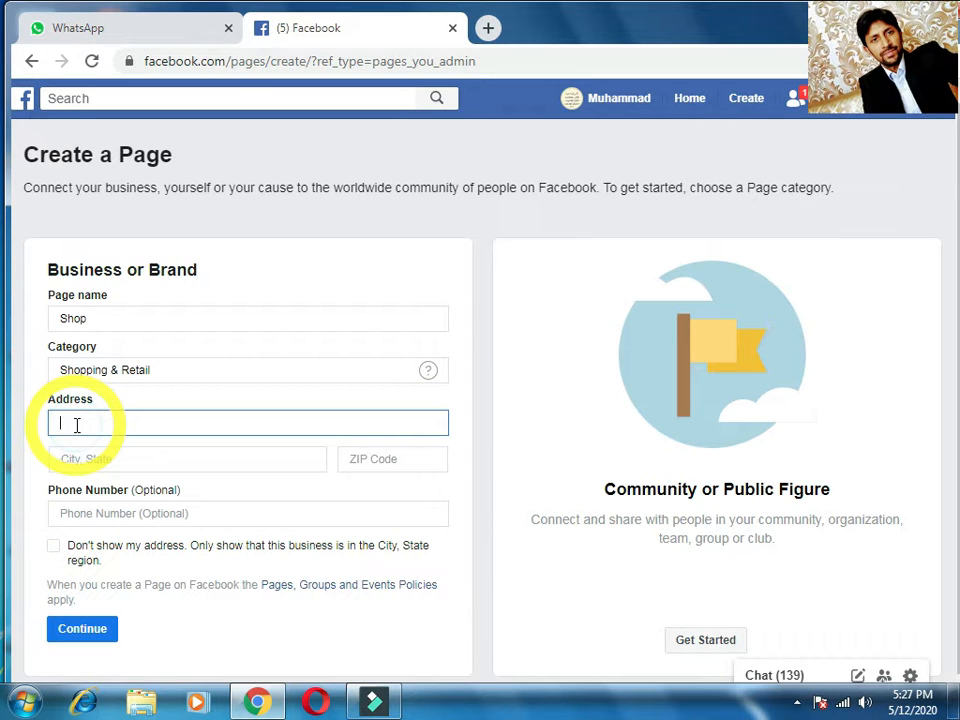
{"action": "left_click", "coordinate": [71, 514]}
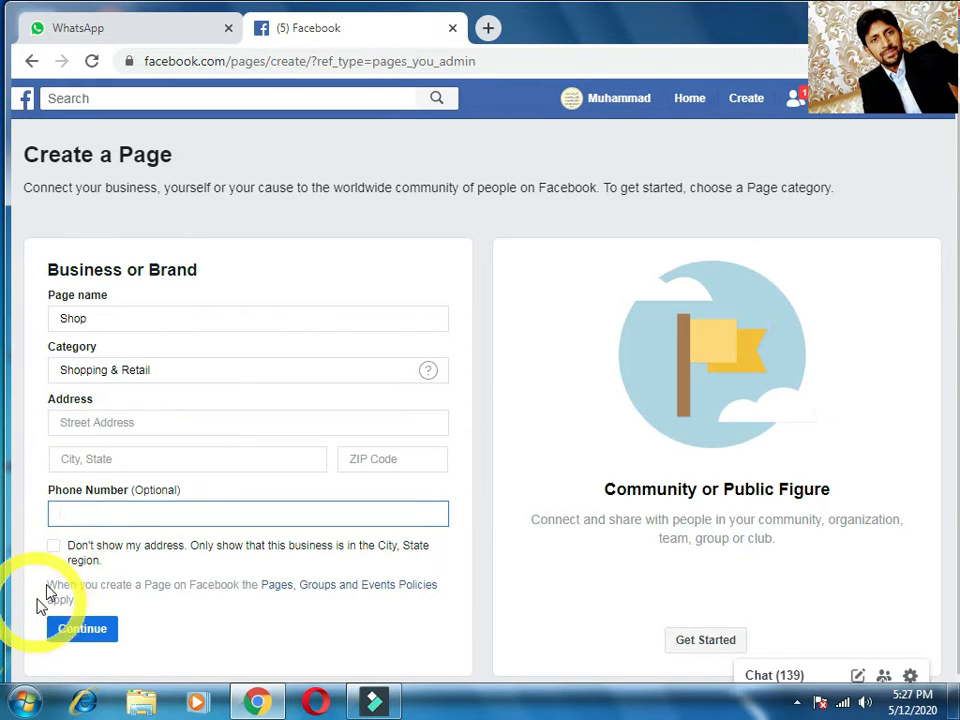
{"action": "left_click", "coordinate": [91, 638]}
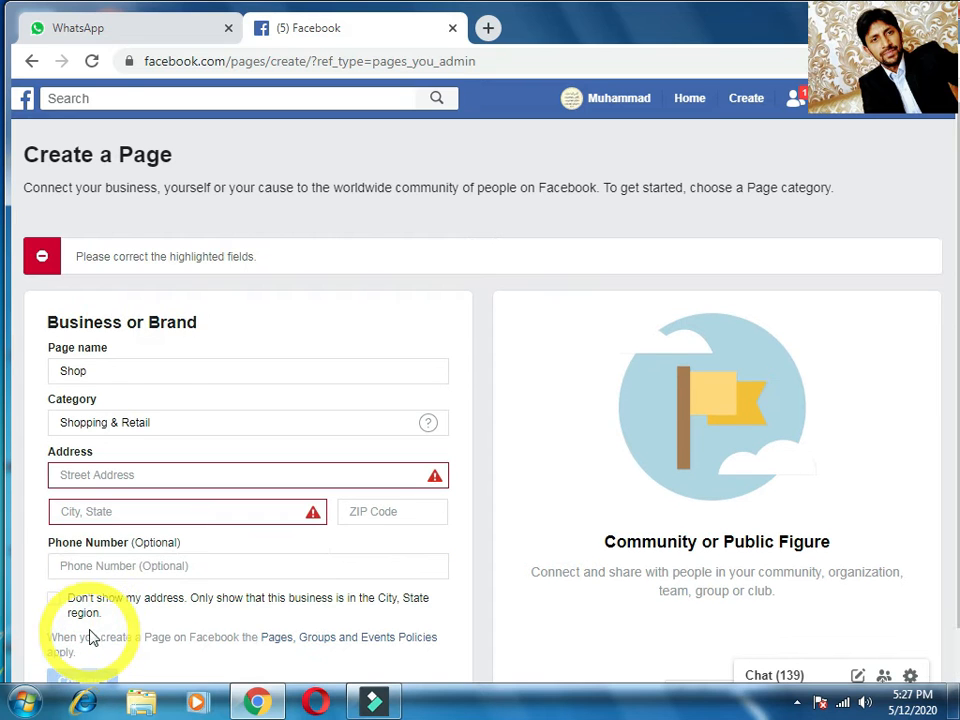
{"action": "left_click", "coordinate": [87, 474]}
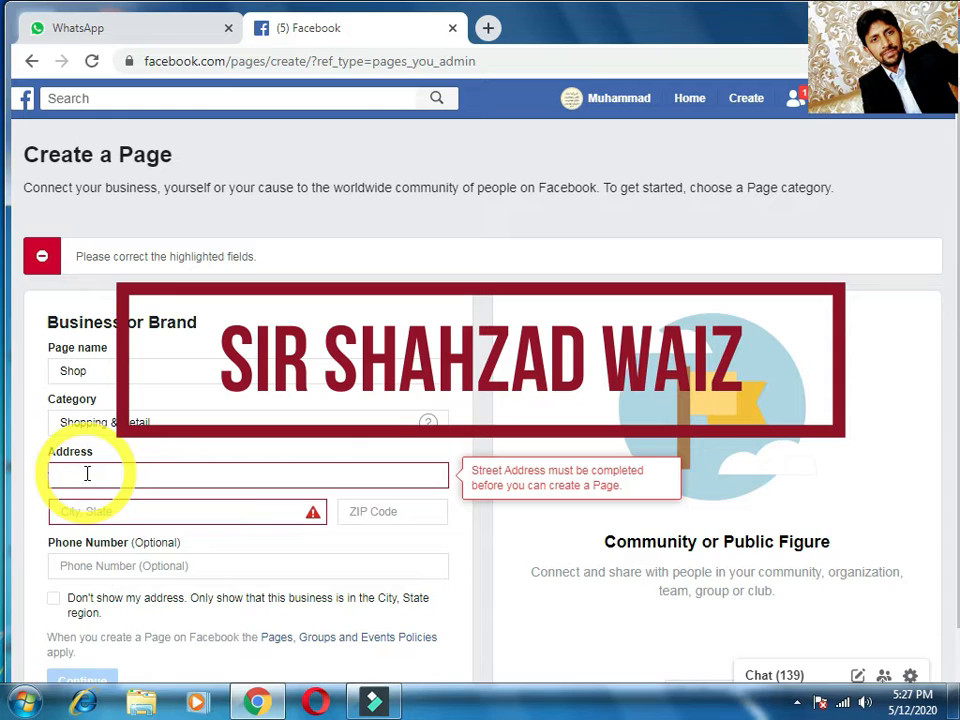
{"action": "type", "text": "e kausa"}
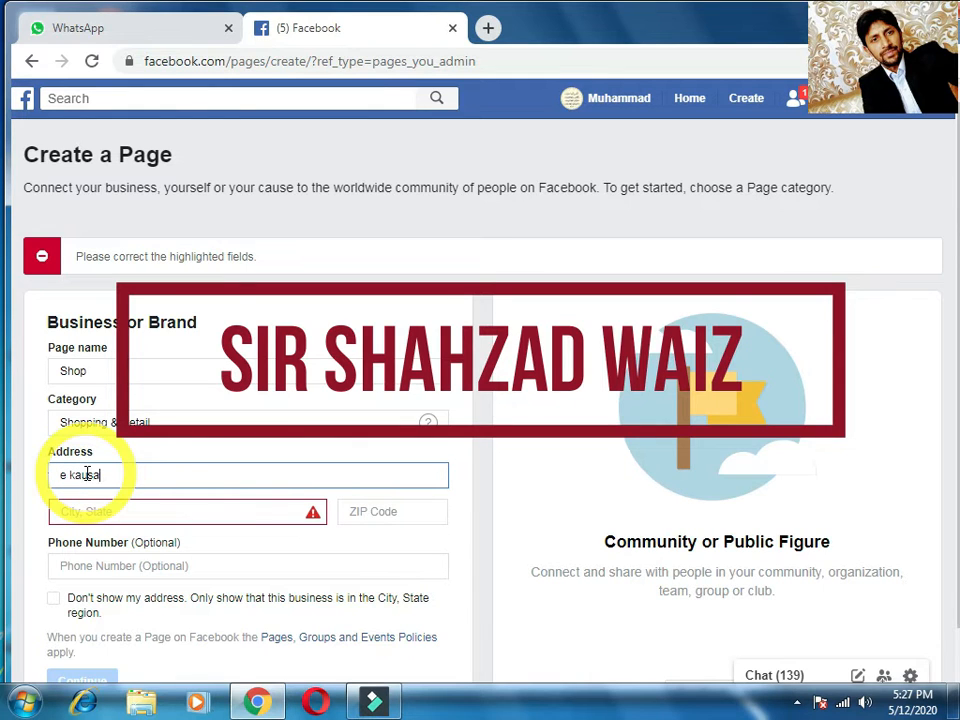
{"action": "type", "text": "r"}
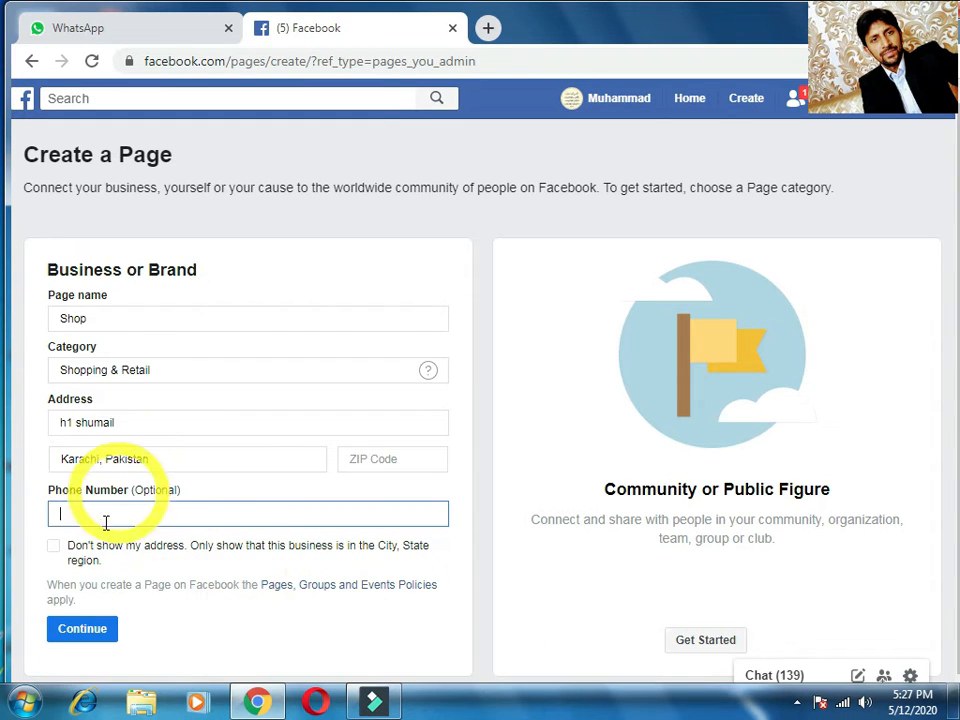
{"action": "left_click", "coordinate": [85, 628]}
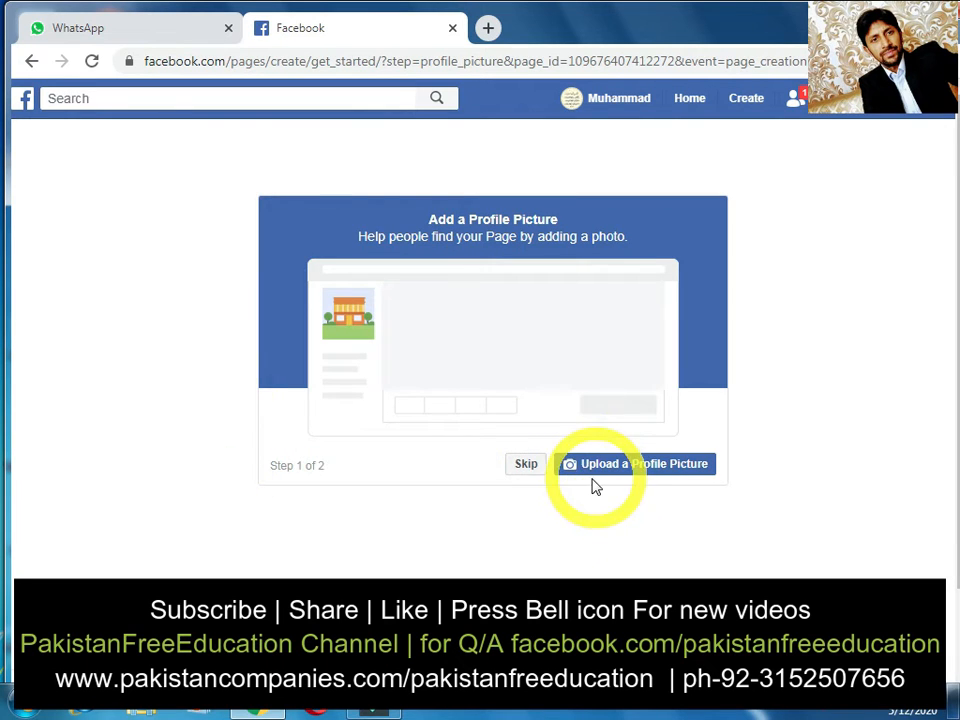
Skip adding both the profile picture and the cover photo to finish creating the Page
{"action": "left_click", "coordinate": [520, 472]}
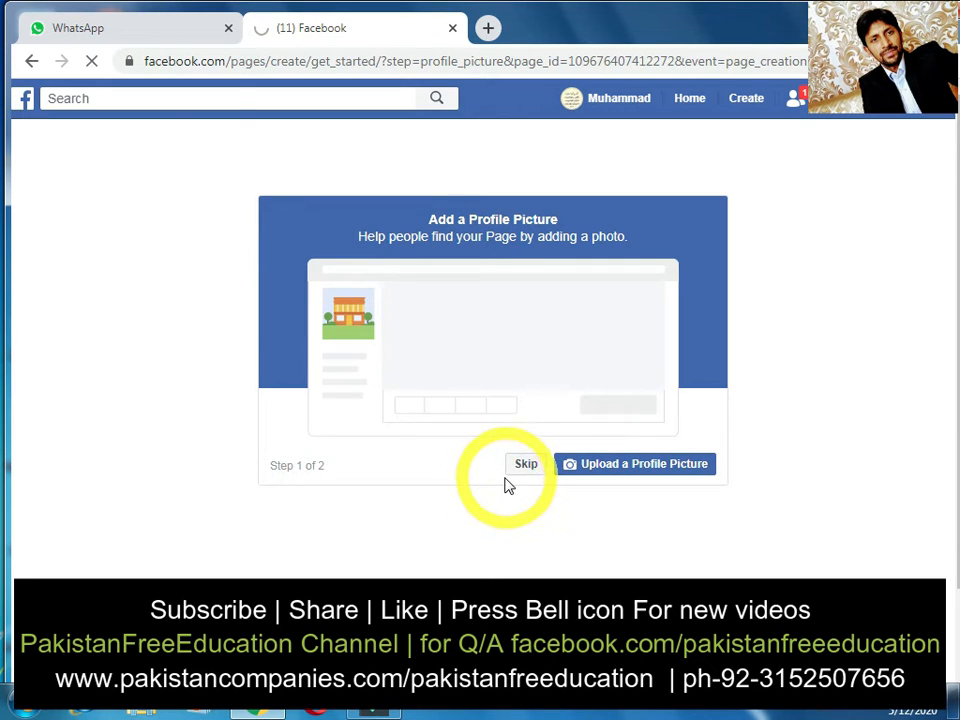
{"action": "left_click", "coordinate": [540, 468]}
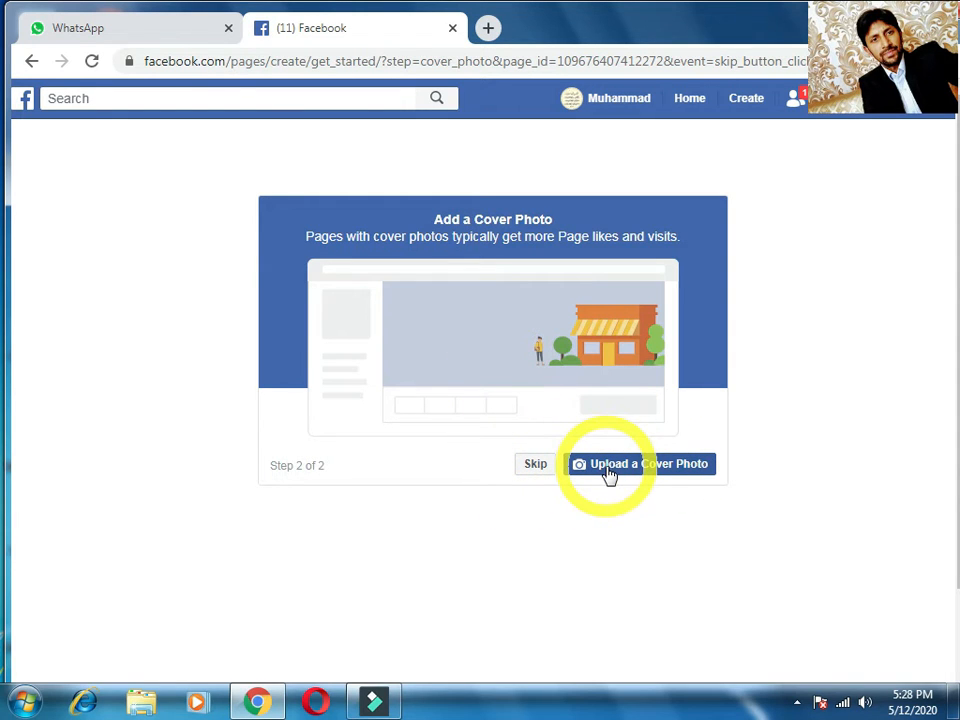
{"action": "left_click", "coordinate": [536, 466]}
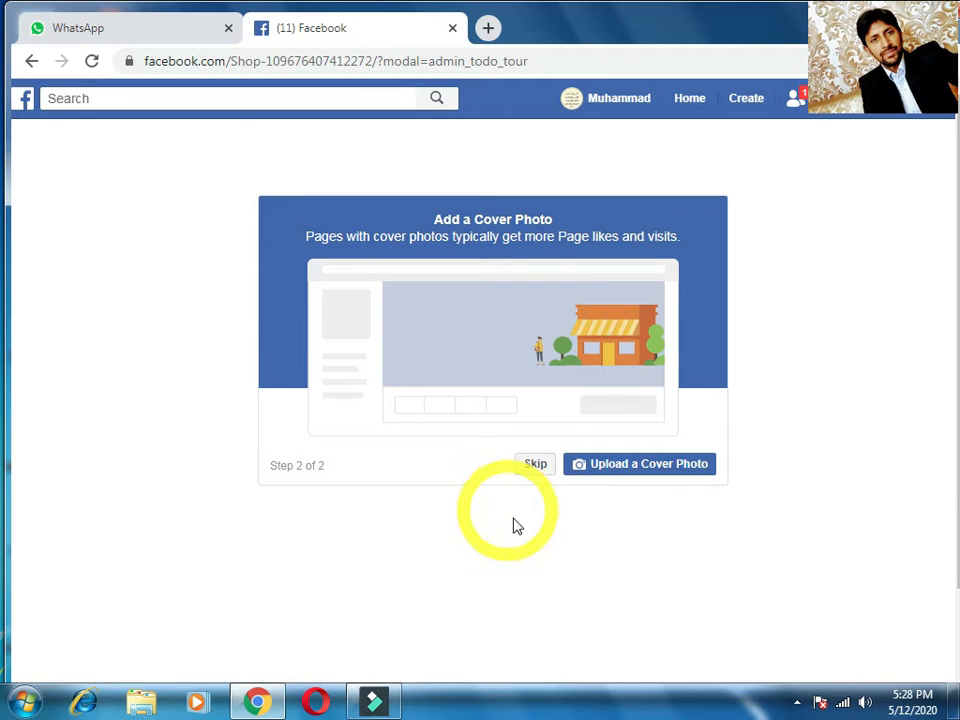
{"action": "left_click", "coordinate": [533, 466]}
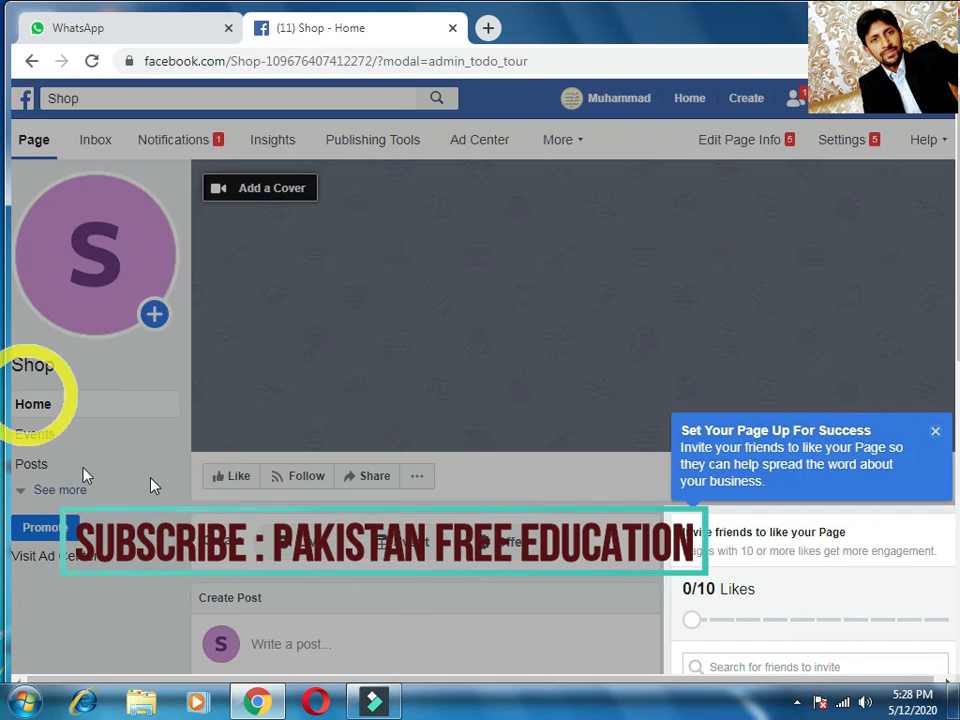
Dismiss the setup tip about inviting friends and look over the new Shop Page
{"action": "scroll", "coordinate": [367, 585], "scroll_direction": "down", "scroll_amount": 3}
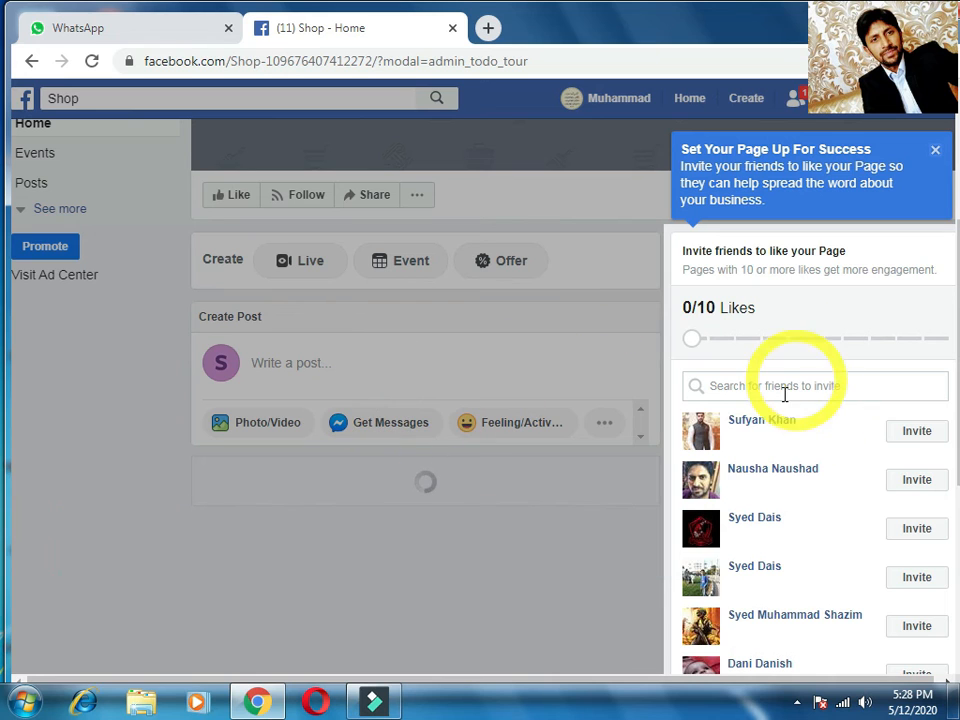
{"action": "left_click", "coordinate": [935, 153]}
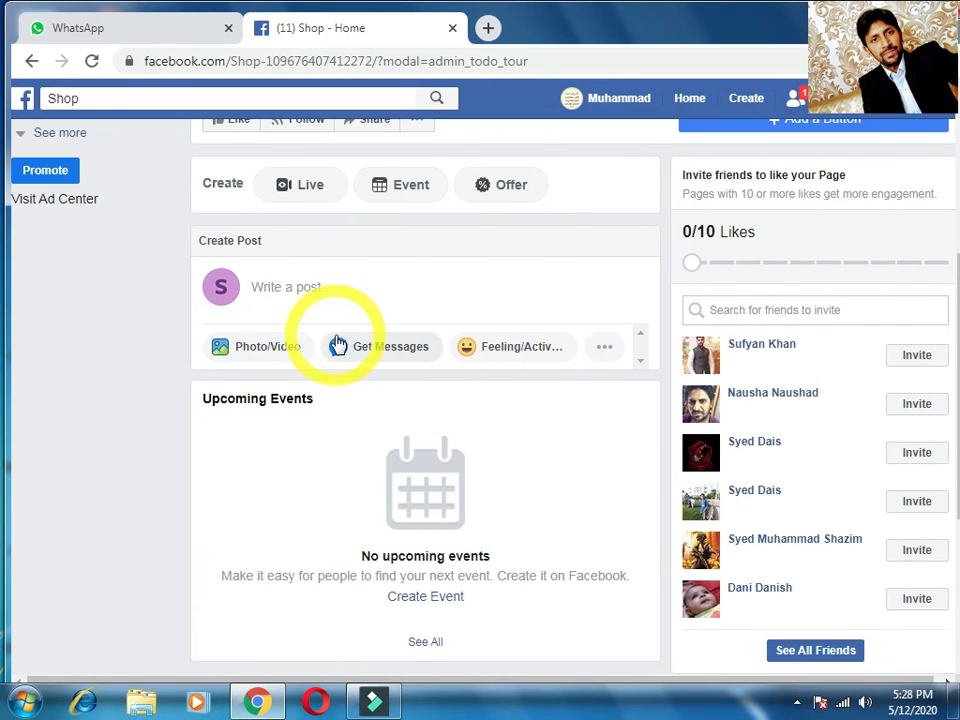
{"action": "scroll", "coordinate": [338, 405], "scroll_direction": "down", "scroll_amount": 3}
{"action": "scroll", "coordinate": [325, 320], "scroll_direction": "up", "scroll_amount": 5}
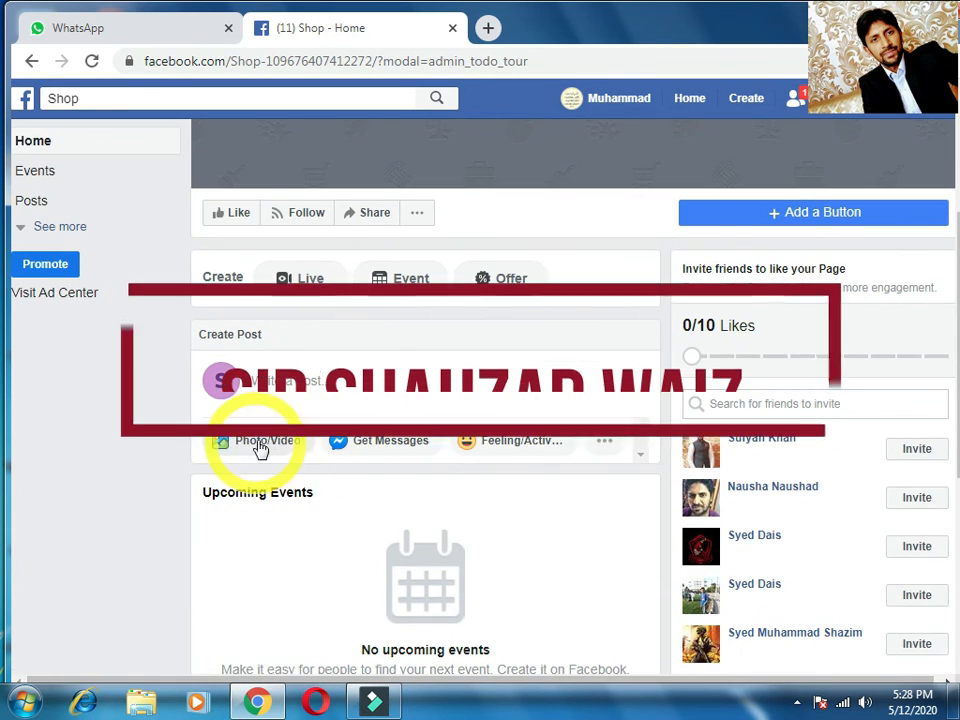
{"action": "scroll", "coordinate": [410, 445], "scroll_direction": "up", "scroll_amount": 3}
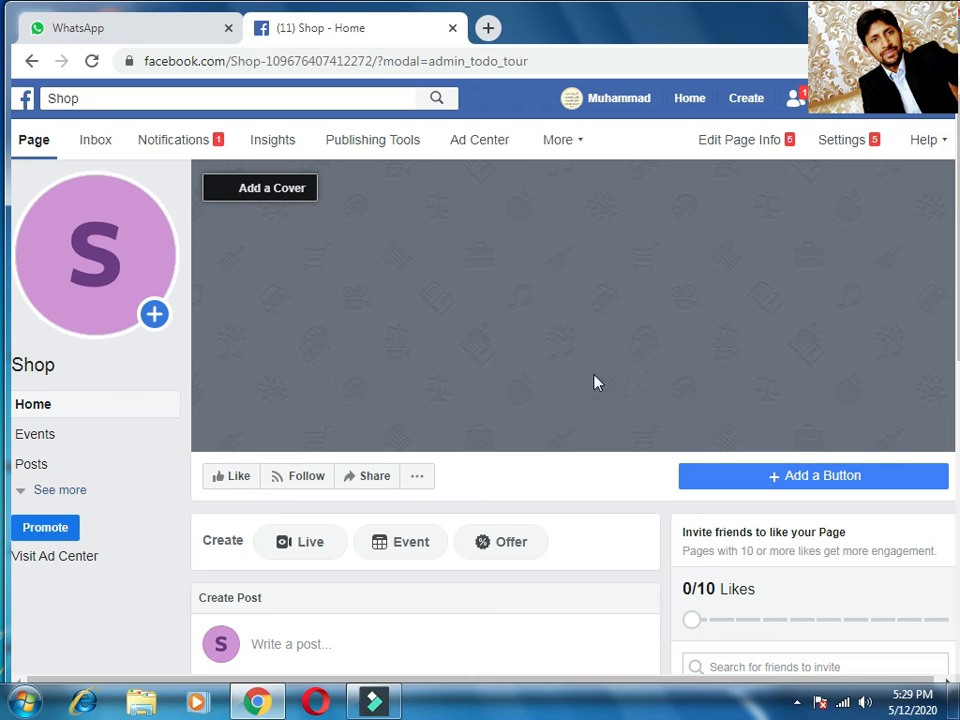
Switch to Filmora9 with its empty untitled project
{"action": "left_click", "coordinate": [371, 706]}
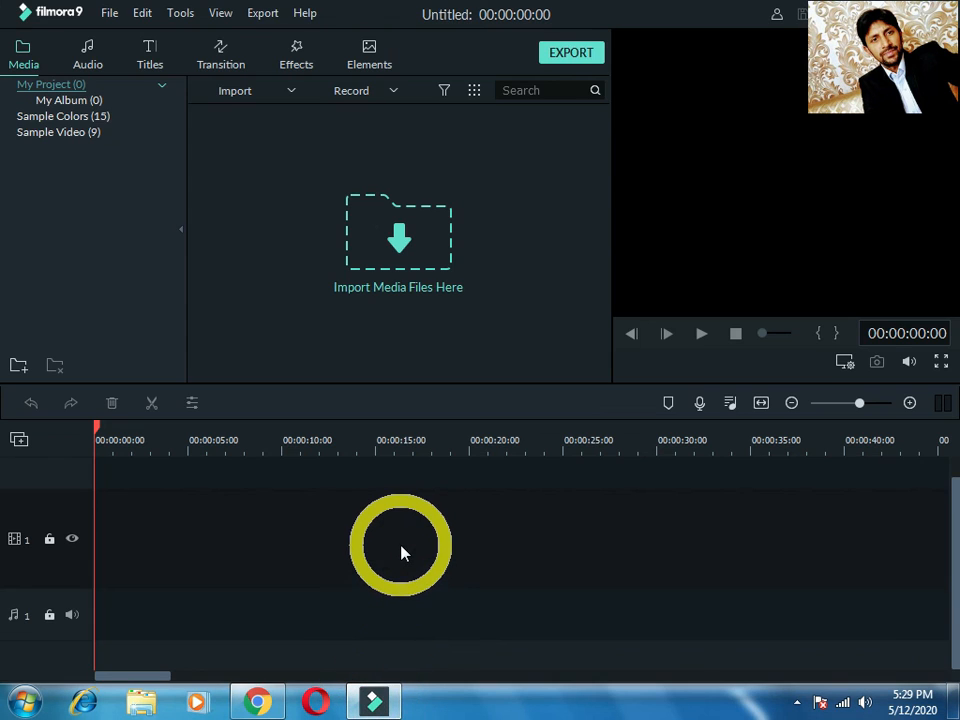